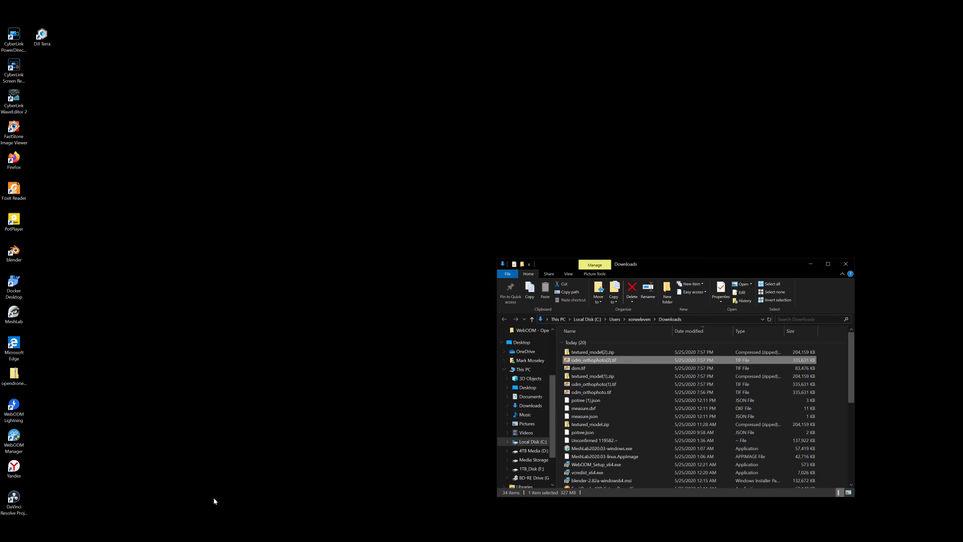
Step: Switch from File Explorer back to the WebODM task map in Firefox
{"action": "left_click", "coordinate": [142, 531]}
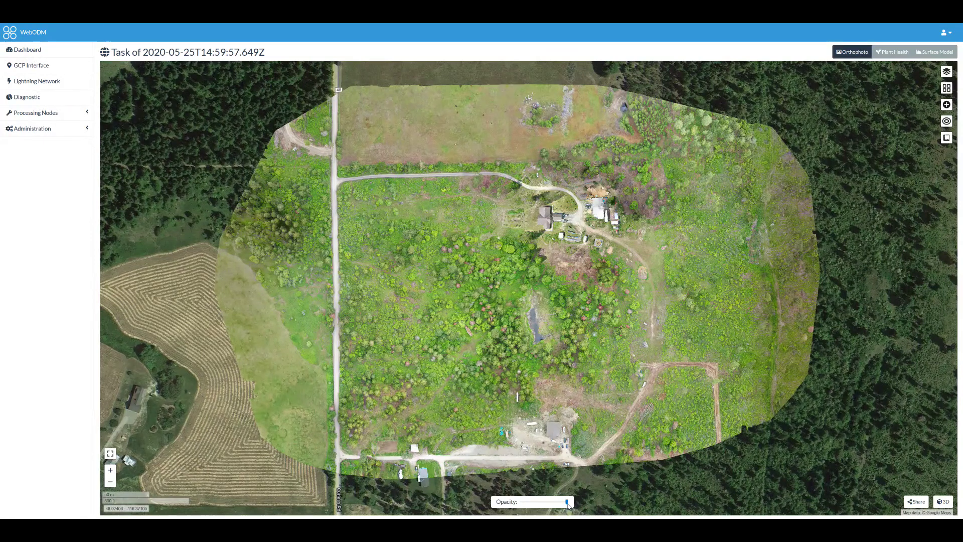
Step: Fade the orthophoto opacity to zero and zoom around the bare satellite basemap
{"action": "left_click_drag", "start_coordinate": [567, 501], "coordinate": [522, 501]}
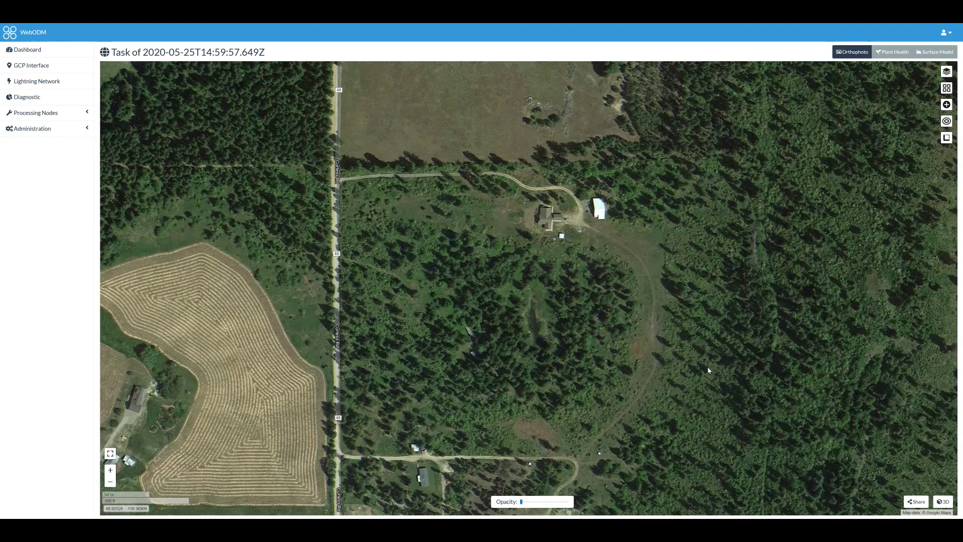
{"action": "scroll", "coordinate": [567, 226], "scroll_direction": "up", "scroll_amount": 3}
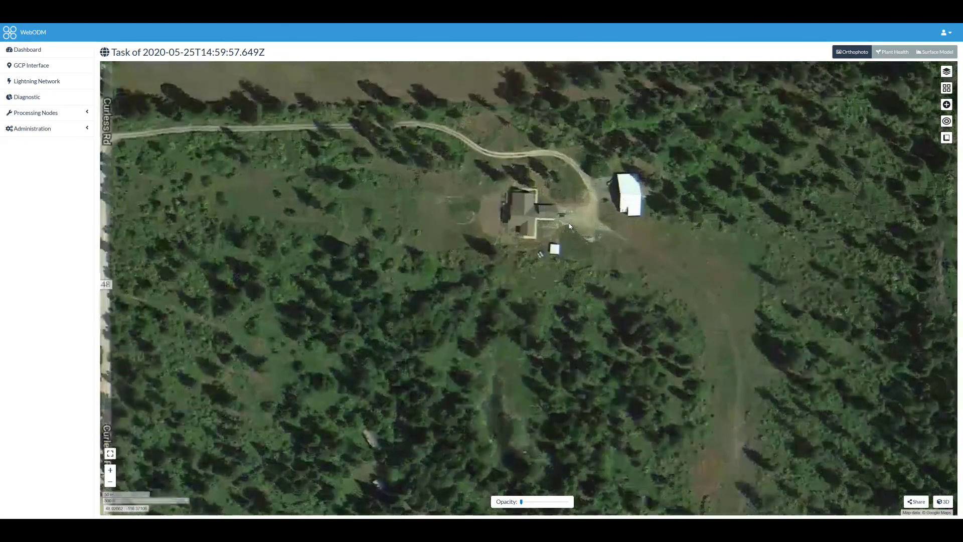
{"action": "scroll", "coordinate": [572, 230], "scroll_direction": "up", "scroll_amount": 1}
{"action": "scroll", "coordinate": [572, 230], "scroll_direction": "down", "scroll_amount": 1}
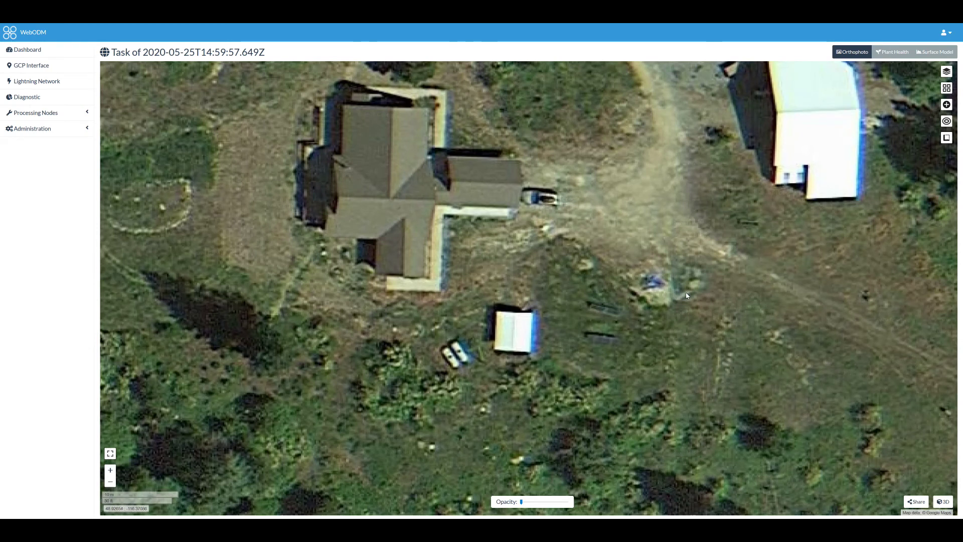
{"action": "scroll", "coordinate": [686, 295], "scroll_direction": "down", "scroll_amount": 1}
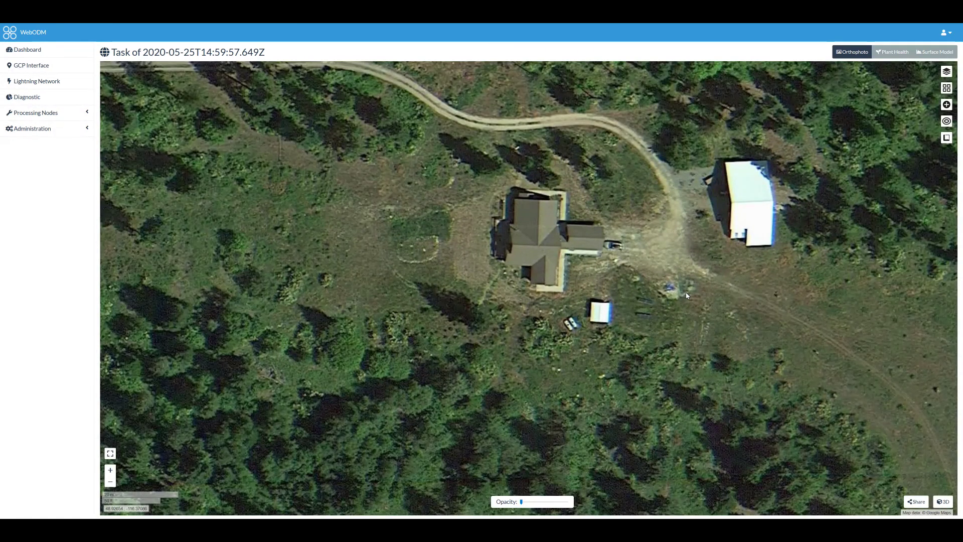
{"action": "scroll", "coordinate": [687, 295], "scroll_direction": "down", "scroll_amount": 1}
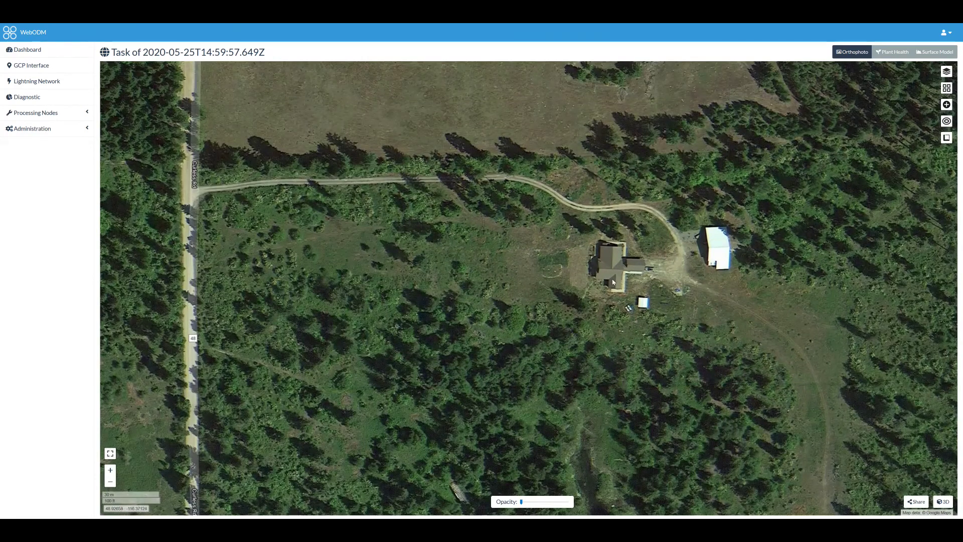
{"action": "scroll", "coordinate": [633, 307], "scroll_direction": "down", "scroll_amount": 1}
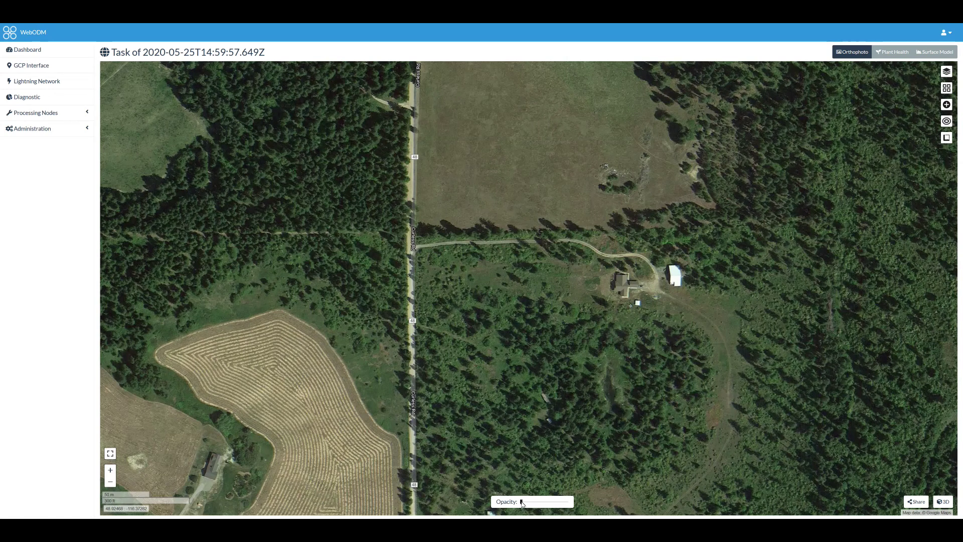
{"action": "left_click", "coordinate": [522, 502]}
Step: Raise the orthophoto opacity back to full and recentre the map on the task area
{"action": "left_click_drag", "start_coordinate": [523, 503], "coordinate": [578, 506]}
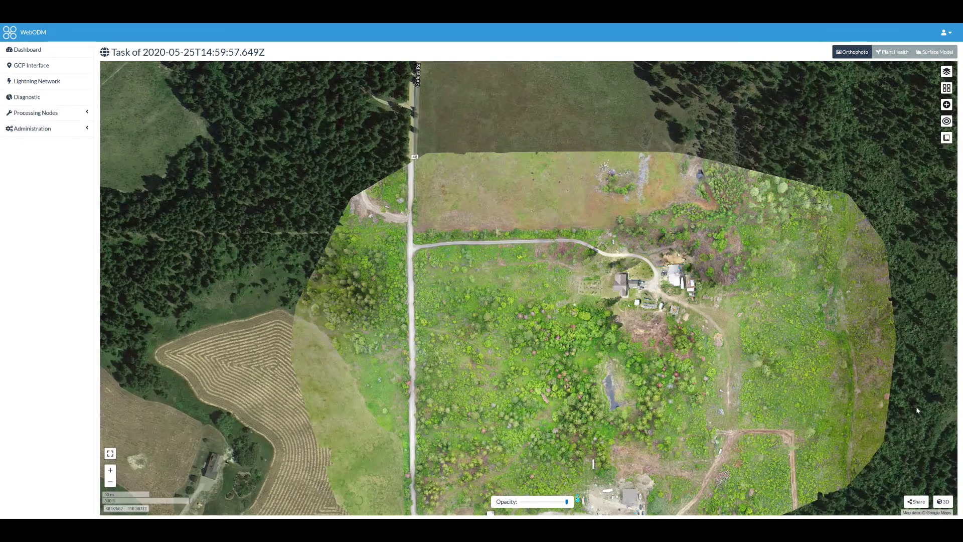
{"action": "left_click_drag", "start_coordinate": [916, 406], "coordinate": [880, 351]}
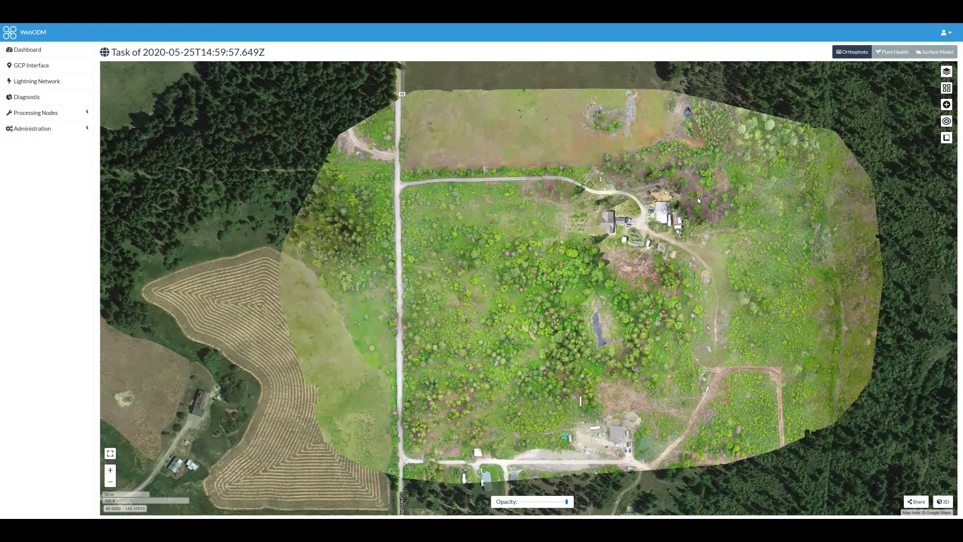
{"action": "scroll", "coordinate": [697, 201], "scroll_direction": "up", "scroll_amount": 2}
{"action": "scroll", "coordinate": [697, 200], "scroll_direction": "up", "scroll_amount": 2}
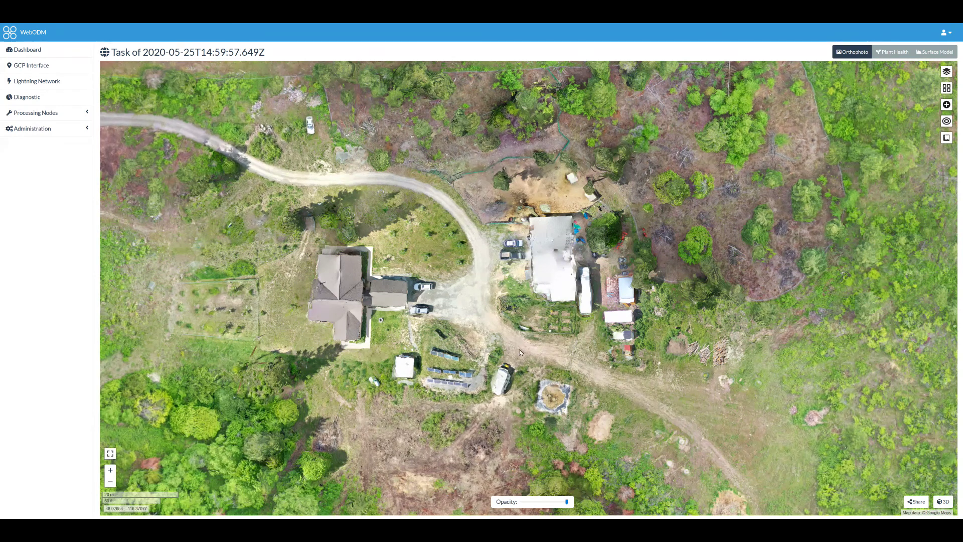
{"action": "left_click_drag", "start_coordinate": [562, 347], "coordinate": [641, 298]}
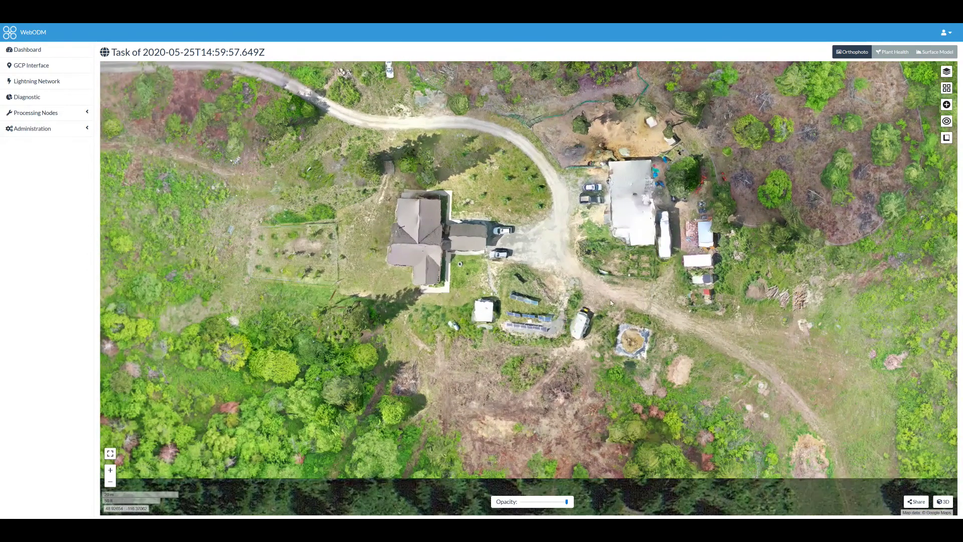
{"action": "scroll", "coordinate": [638, 299], "scroll_direction": "down", "scroll_amount": 1}
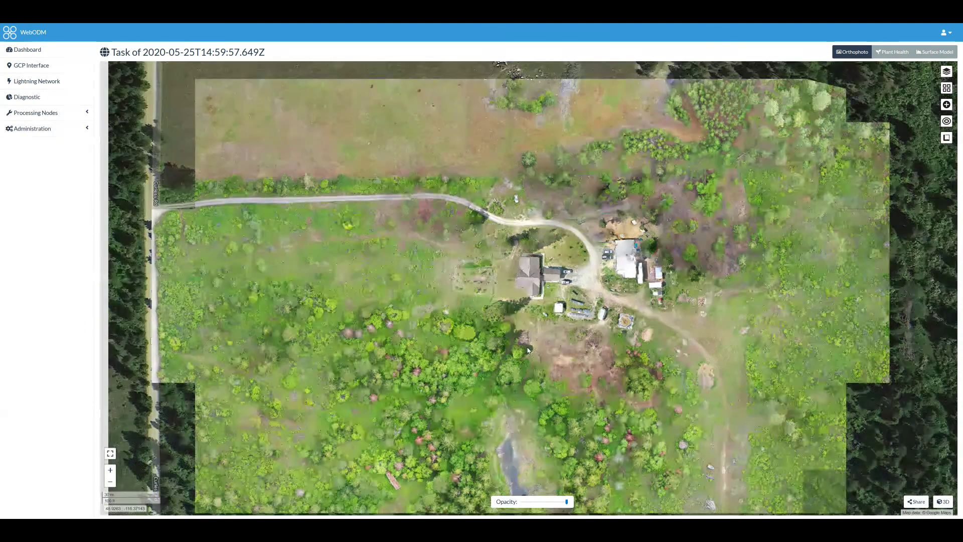
{"action": "scroll", "coordinate": [527, 349], "scroll_direction": "down", "scroll_amount": 2}
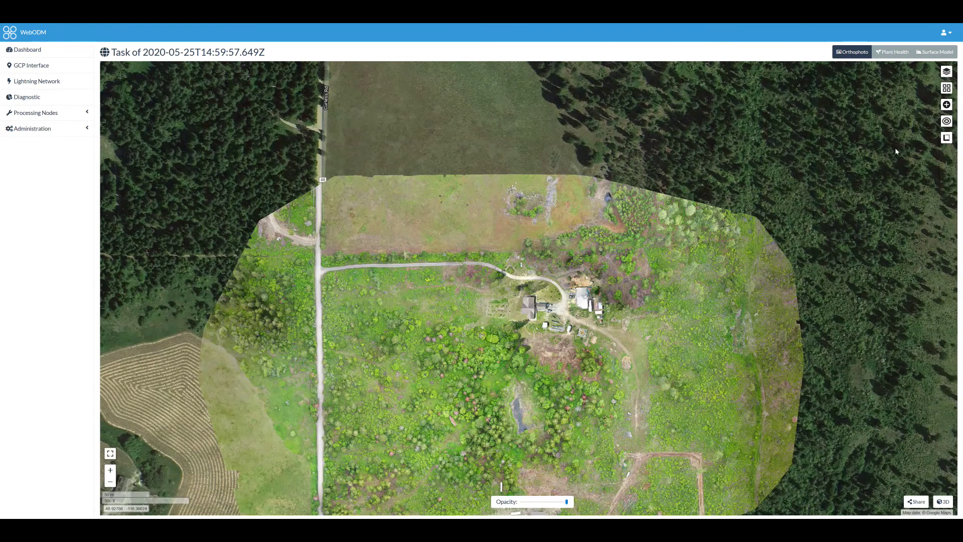
Step: Turn off the orthophoto and display the Plant Health layer, panning and zooming across the property
{"action": "left_click", "coordinate": [854, 53]}
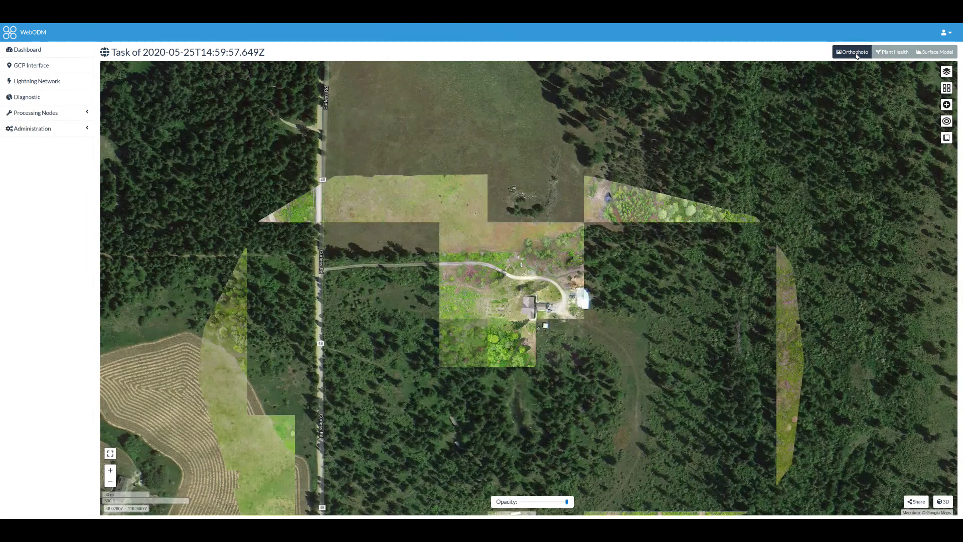
{"action": "left_click", "coordinate": [855, 52]}
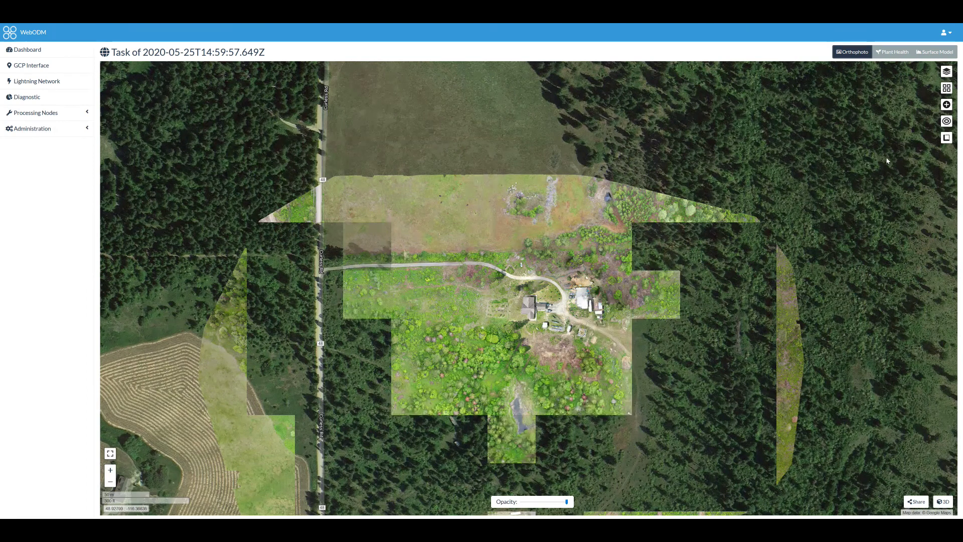
{"action": "left_click", "coordinate": [894, 52]}
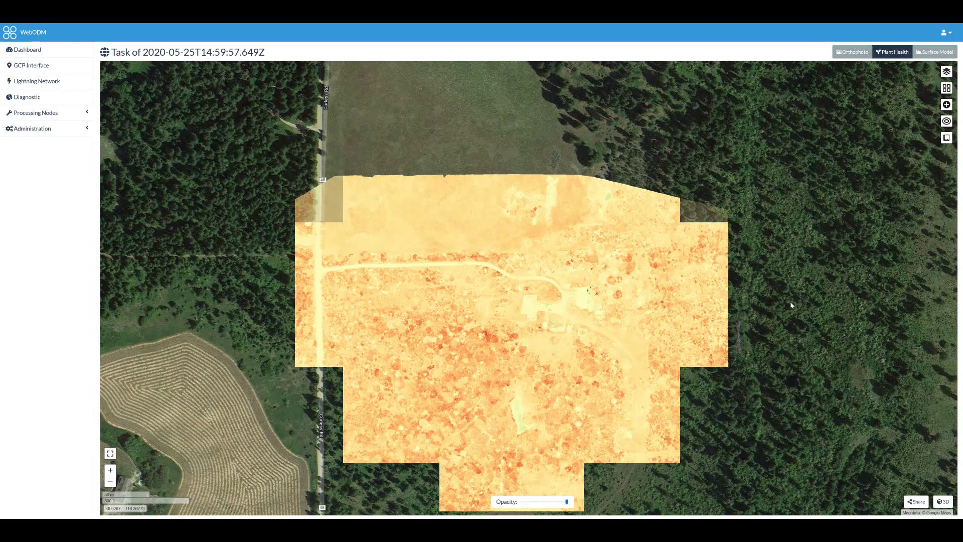
{"action": "left_click_drag", "start_coordinate": [802, 286], "coordinate": [824, 232]}
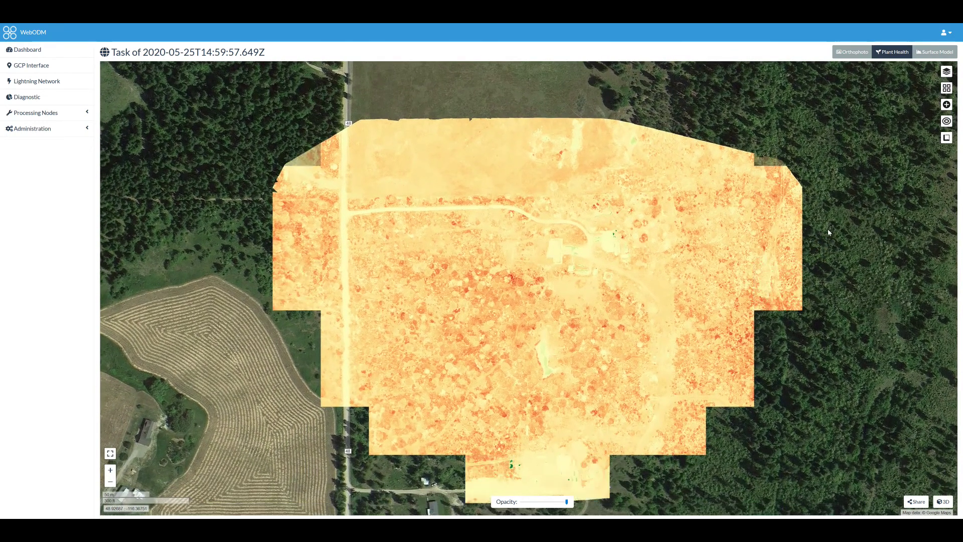
{"action": "left_click_drag", "start_coordinate": [850, 280], "coordinate": [849, 260]}
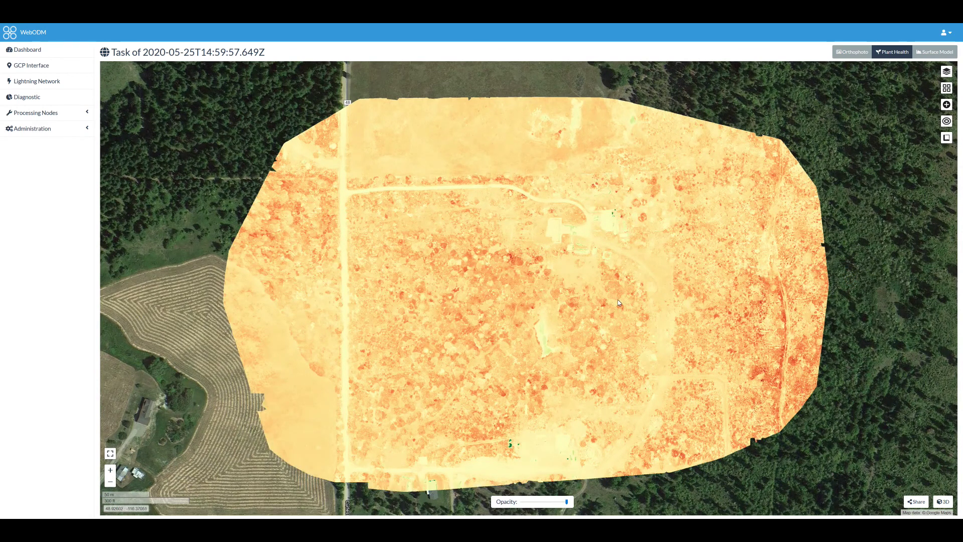
{"action": "scroll", "coordinate": [582, 284], "scroll_direction": "up", "scroll_amount": 2}
{"action": "scroll", "coordinate": [579, 282], "scroll_direction": "up", "scroll_amount": 2}
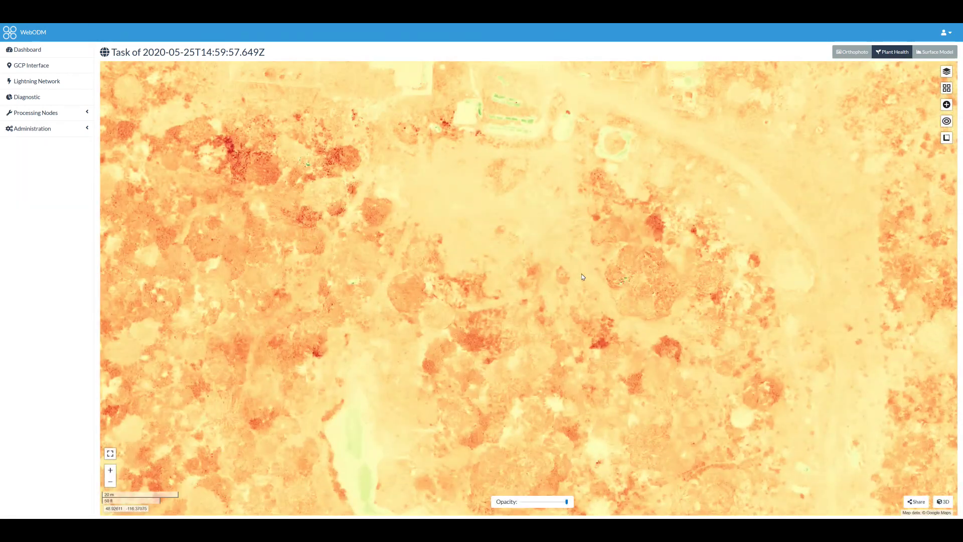
{"action": "scroll", "coordinate": [519, 261], "scroll_direction": "down", "scroll_amount": 2}
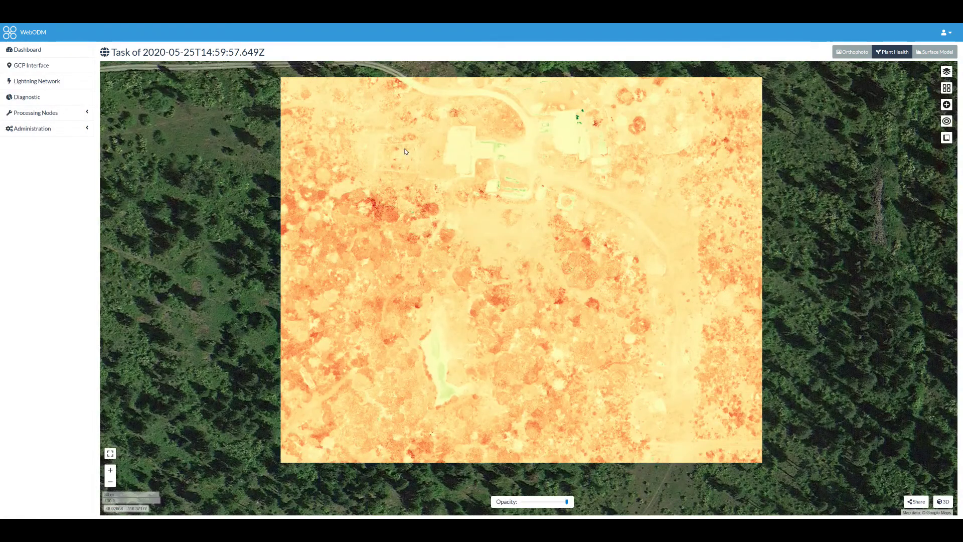
{"action": "scroll", "coordinate": [570, 295], "scroll_direction": "down", "scroll_amount": 2}
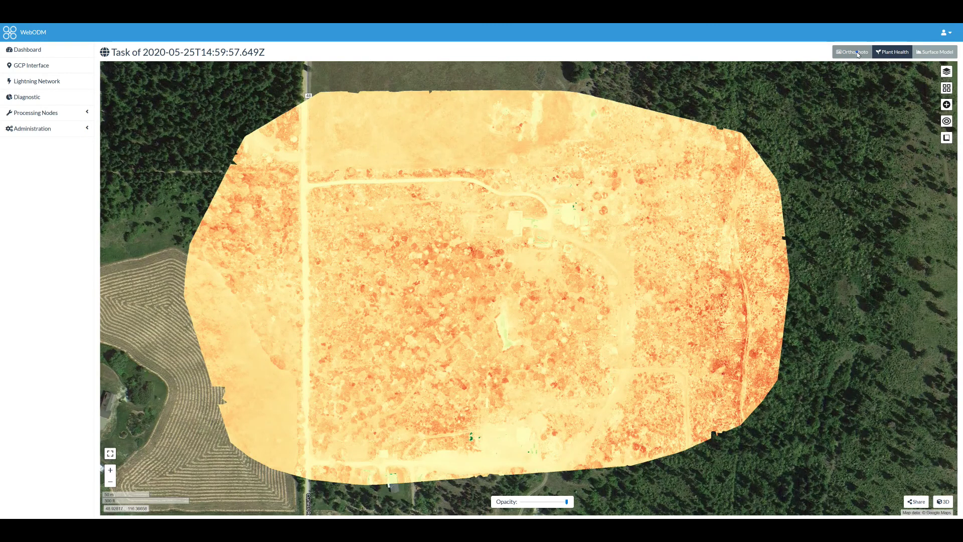
Step: Switch back to the Orthophoto layer and bring up the task's asset download popup
{"action": "left_click", "coordinate": [857, 53]}
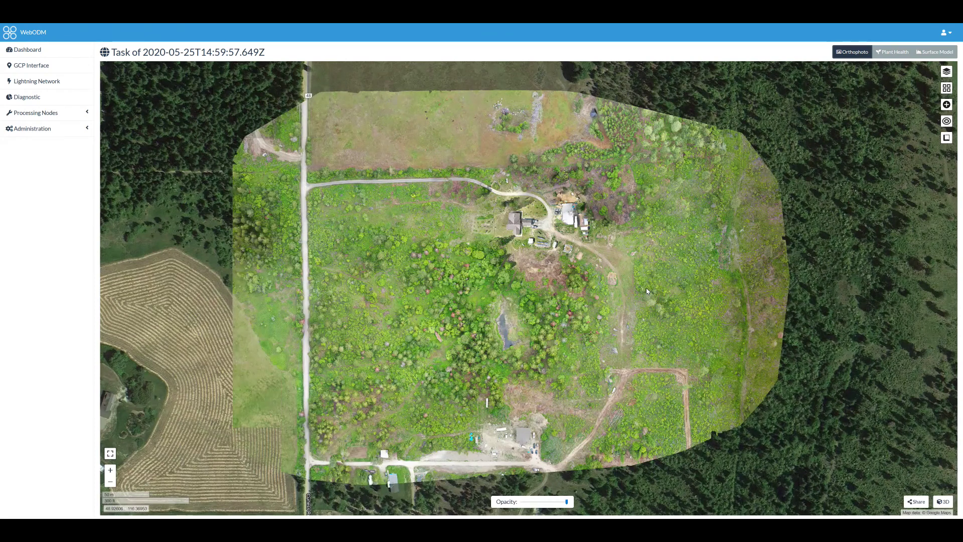
{"action": "left_click", "coordinate": [513, 265]}
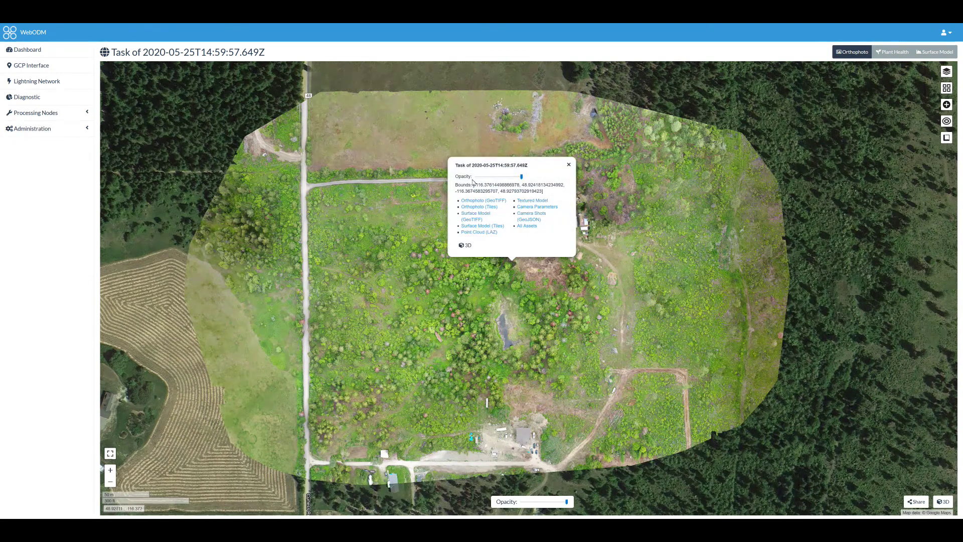
Step: Download and save the orthophoto GeoTIFF, surface model and point cloud LAZ files
{"action": "left_click", "coordinate": [504, 204]}
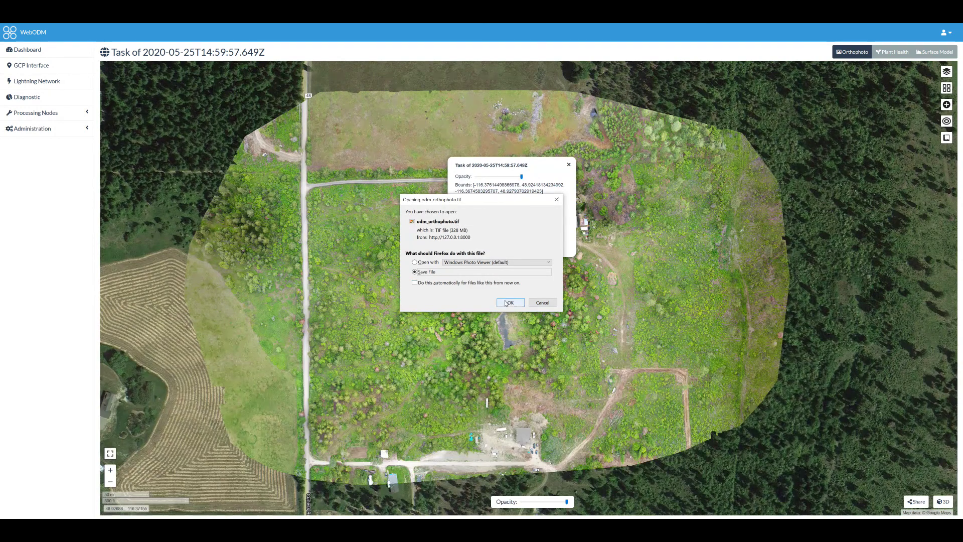
{"action": "left_click", "coordinate": [508, 302]}
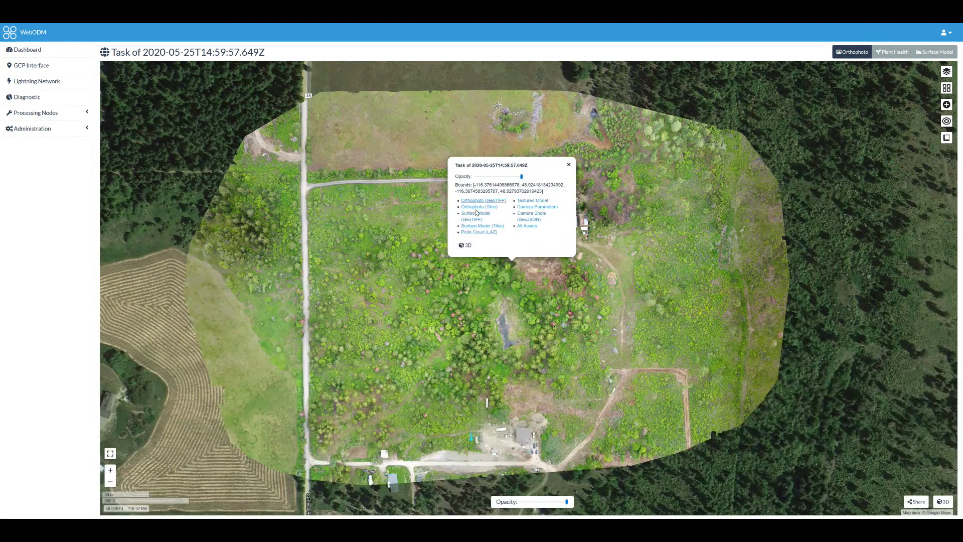
{"action": "left_click", "coordinate": [495, 210]}
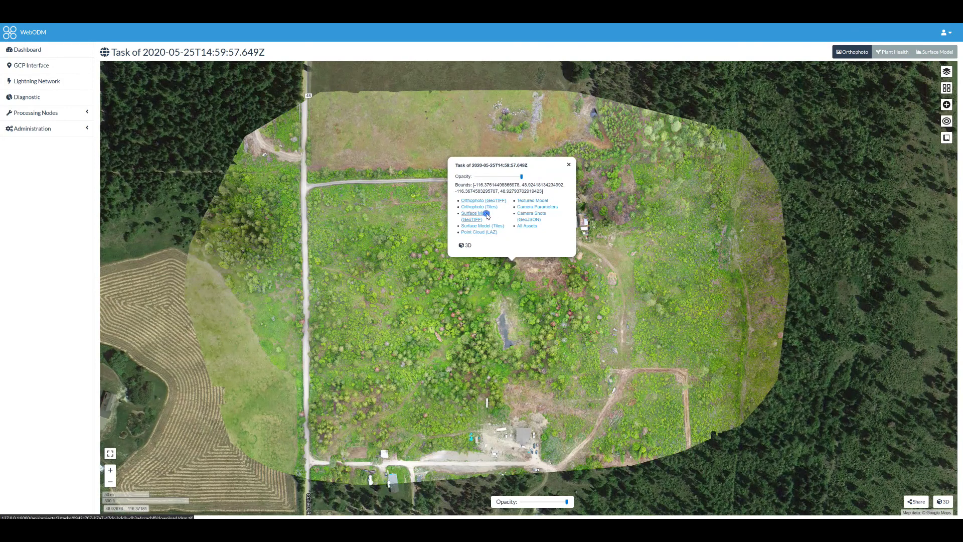
{"action": "left_click", "coordinate": [510, 302]}
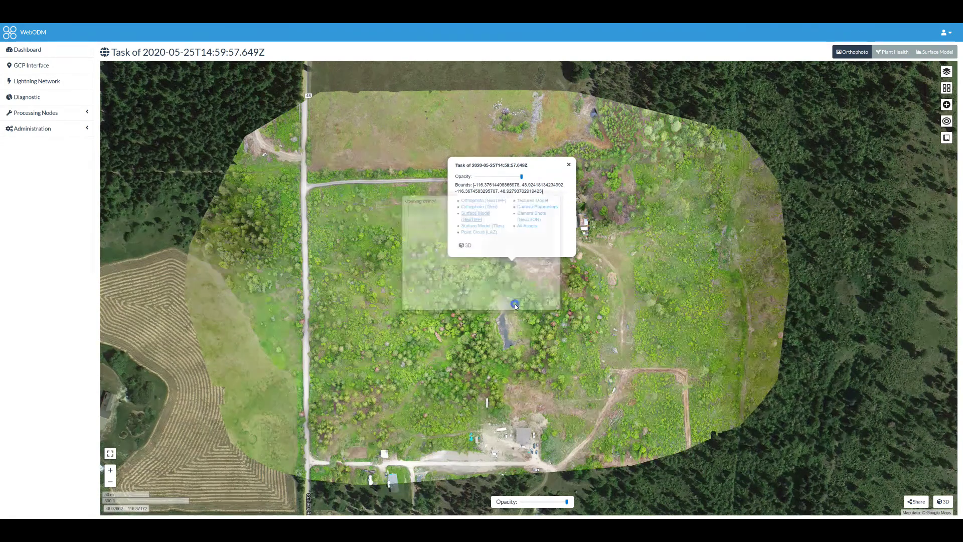
{"action": "left_click", "coordinate": [489, 236]}
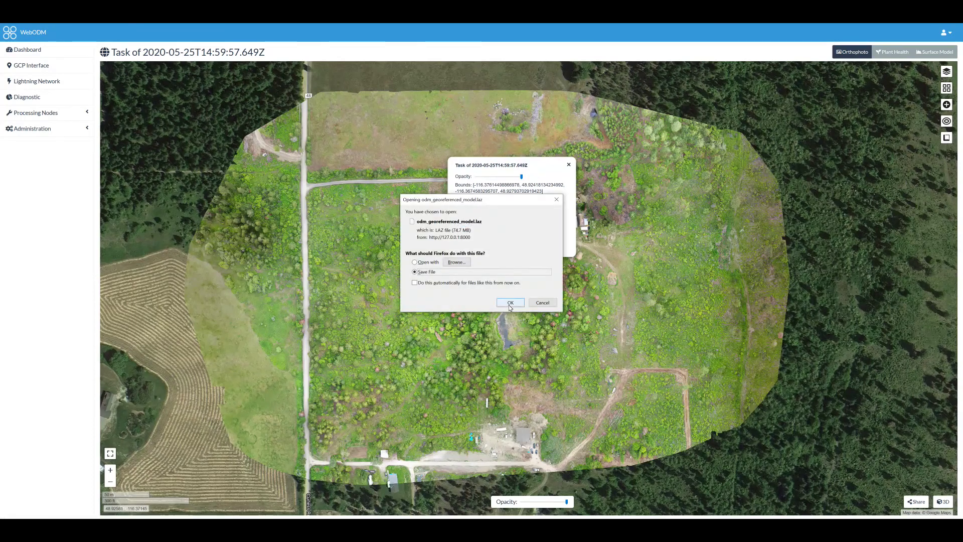
{"action": "left_click", "coordinate": [510, 302]}
Step: Download and save the textured model and the all-assets all.zip archive
{"action": "left_click", "coordinate": [547, 202]}
{"action": "left_click", "coordinate": [509, 302]}
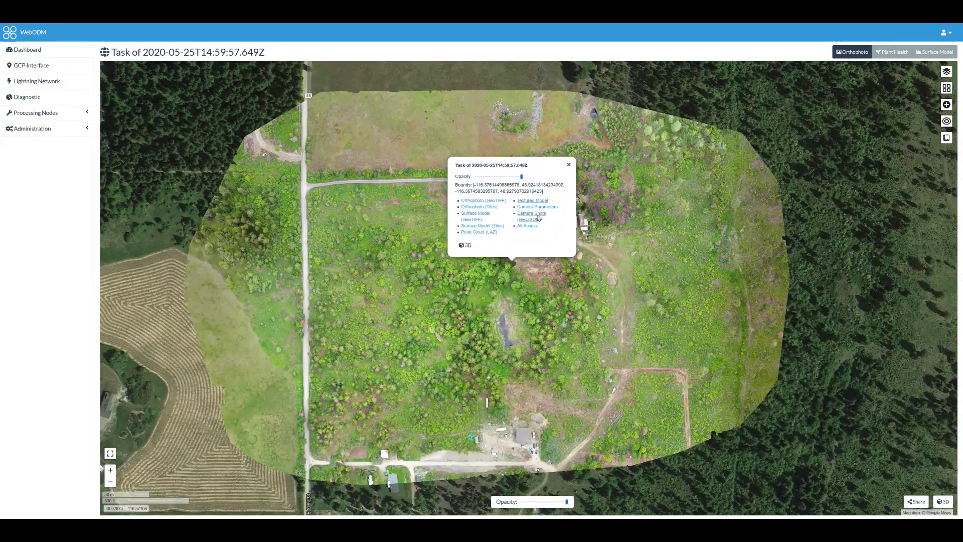
{"action": "left_click", "coordinate": [529, 226]}
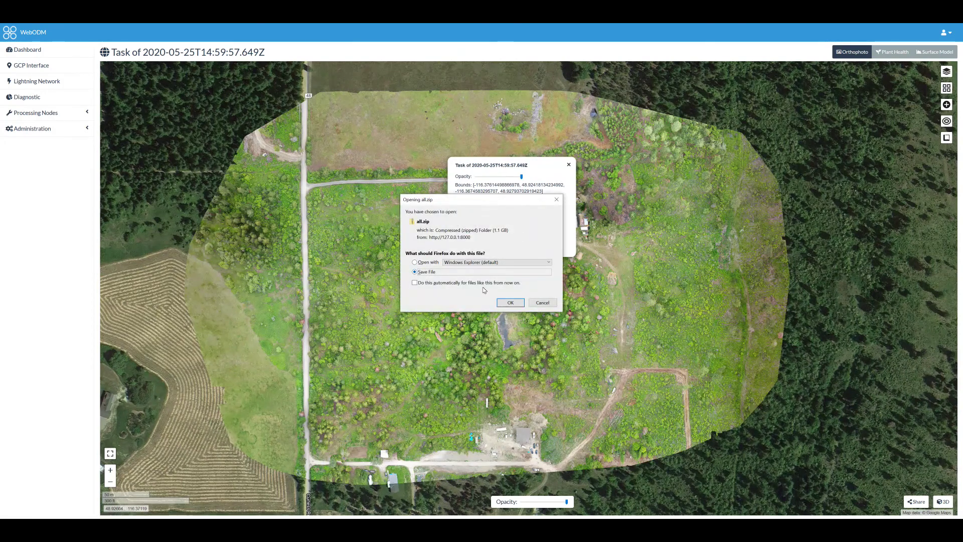
{"action": "left_click", "coordinate": [512, 303]}
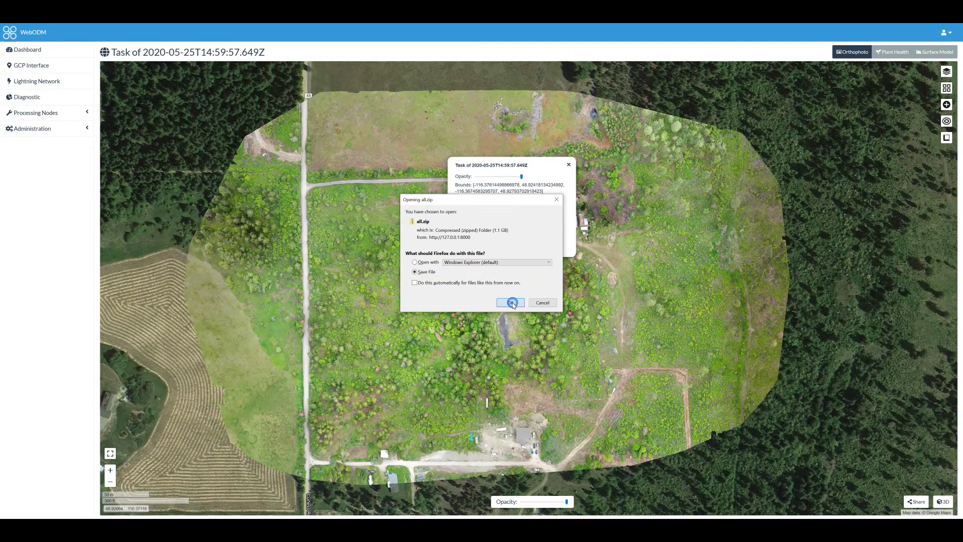